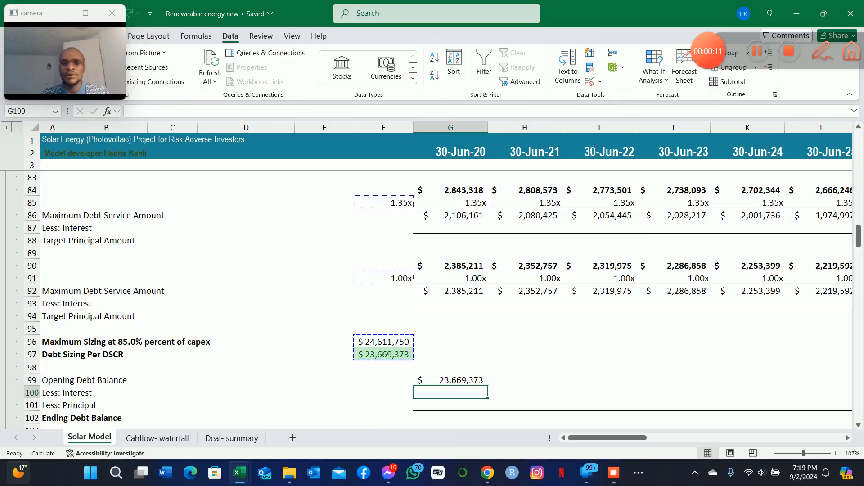
Step: Begin the first-year interest formula in G100 by multiplying the opening debt balance G99 by the all-in rate as absolute reference $J$31
text(=)
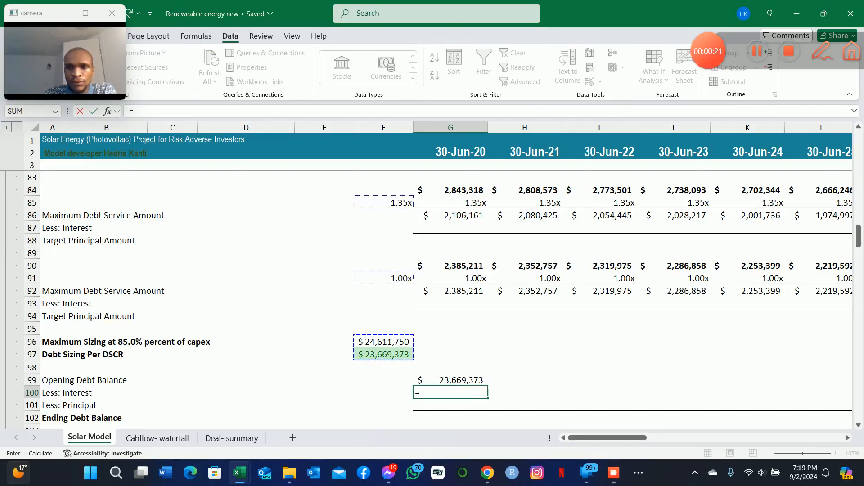
key(Down)
key(Up)
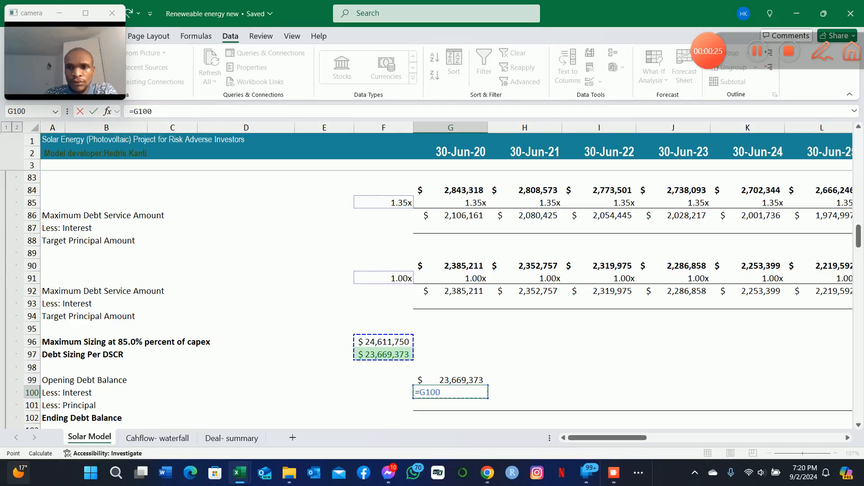
key(Up)
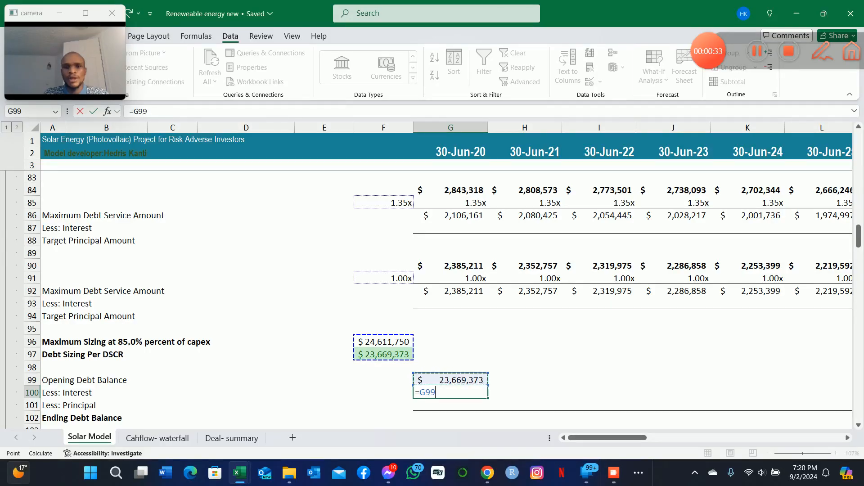
text(*)
key(Up)
key(Up)
key(Up)
key(Up)
key(Up)
key(Up)
key(Up)
key(Up)
key(Up)
key(Up)
key(Up)
key(Up)
key(Up)
key(Up)
key(Up)
key(Up)
key(Up)
key(Up)
key(Up)
key(Up)
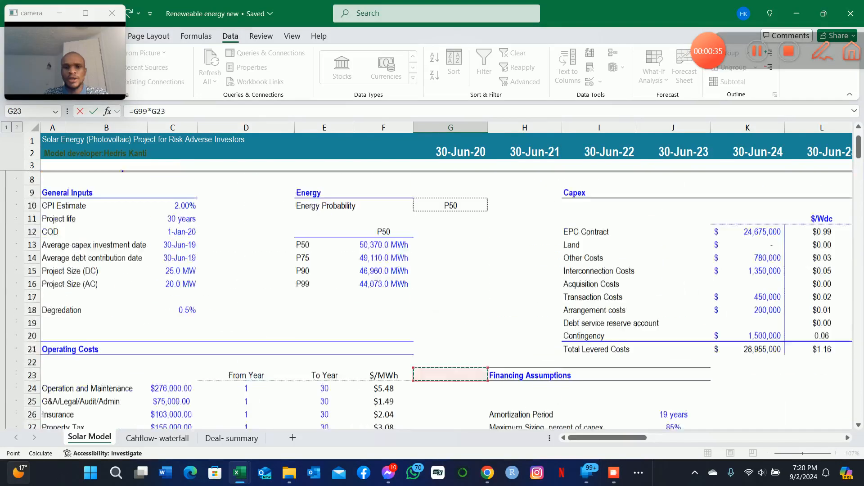
key(Down)
key(Down)
key(Down)
key(Down)
key(Down)
key(Down)
key(Down)
key(Down)
key(Down)
key(Down)
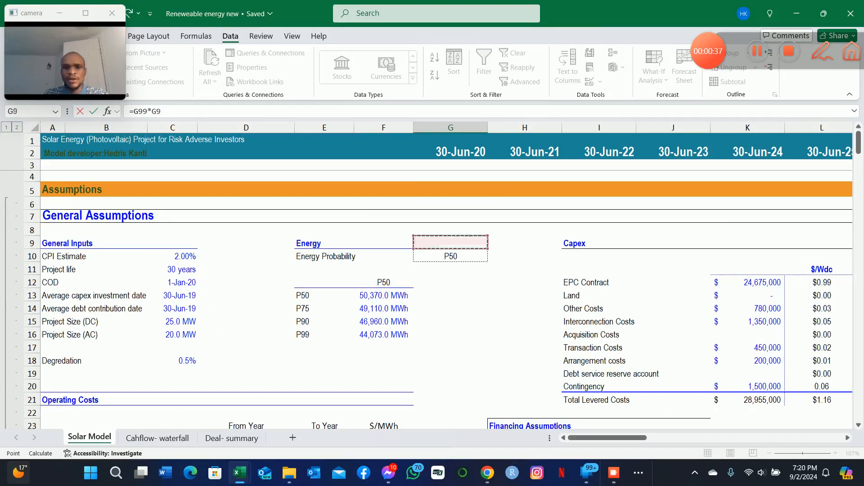
key(Down)
key(Down)
key(Down)
key(Down)
key(Down)
key(Down)
key(Down)
key(Down)
key(Down)
key(Down)
key(Down)
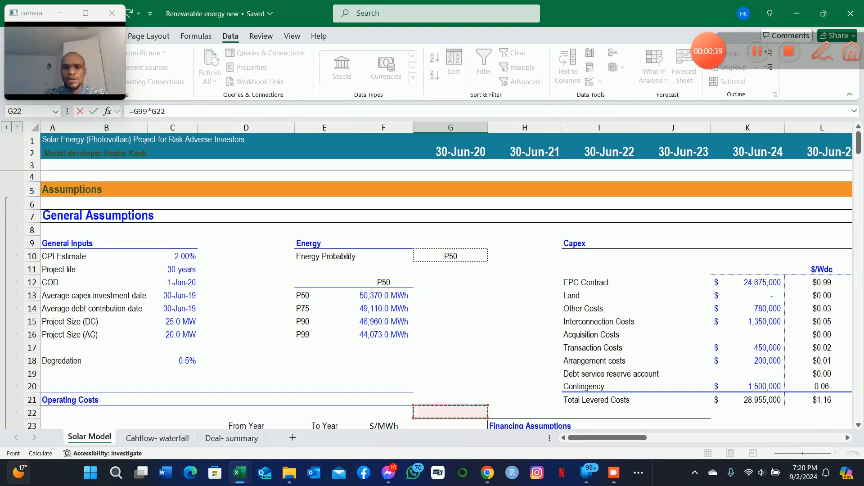
key(Down)
key(Down)
key(Down)
key(Down)
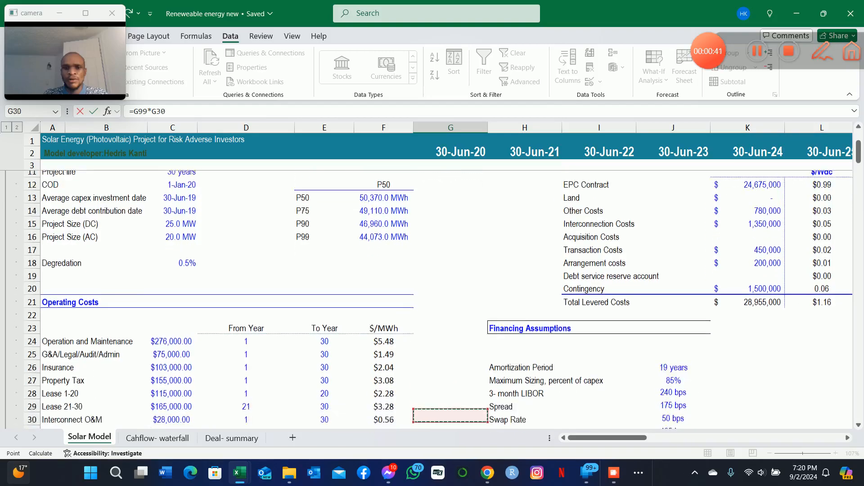
key(Right)
key(Right)
key(Right)
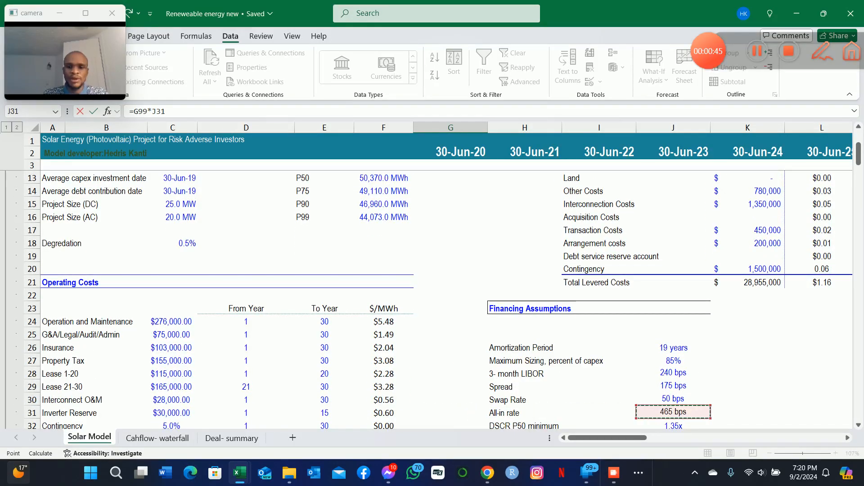
key(F4)
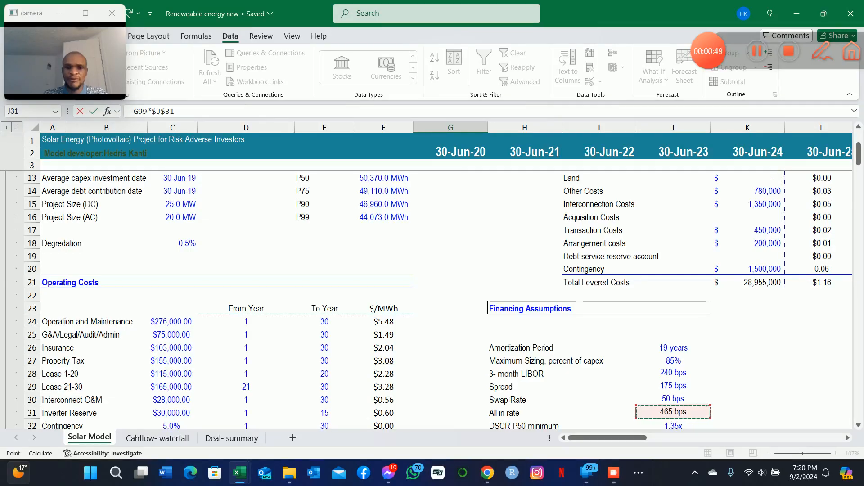
Step: Extend the G100 interest formula by multiplying it by the year's number of days in G79
key(Down)
key(Down)
key(Up)
key(Up)
key(Up)
key(Up)
key(Up)
key(Up)
key(Up)
key(Up)
key(Up)
key(Up)
key(Up)
key(Up)
key(Up)
key(Up)
key(Up)
key(Up)
key(Up)
key(Up)
key(Up)
key(Up)
key(Up)
key(Up)
key(Up)
key(Up)
key(Down)
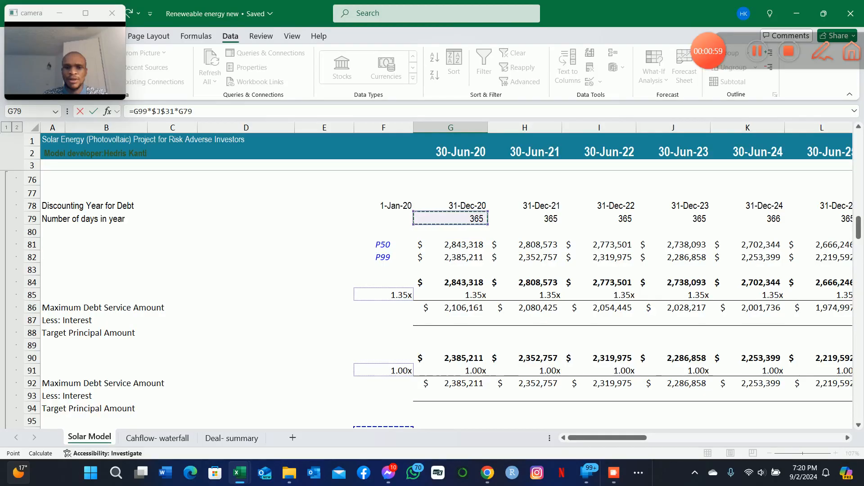
Step: Divide the G100 interest formula by the day count as absolute reference $G$79 and enter it
text(/)
key(Up)
key(Up)
key(Up)
key(Up)
key(Up)
key(Up)
key(Up)
key(Up)
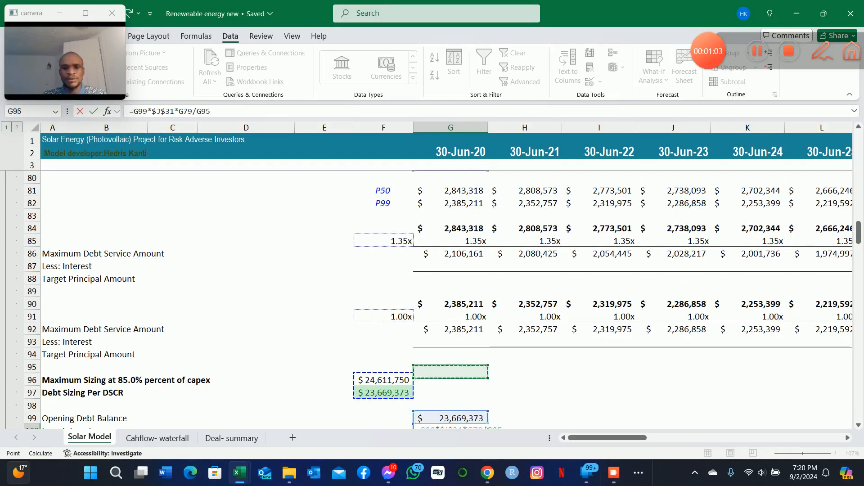
key(Up)
key(Up)
key(Up)
key(Up)
key(Up)
key(Up)
key(Up)
key(Up)
key(Up)
key(Up)
key(Up)
key(Up)
key(Up)
key(Up)
key(Up)
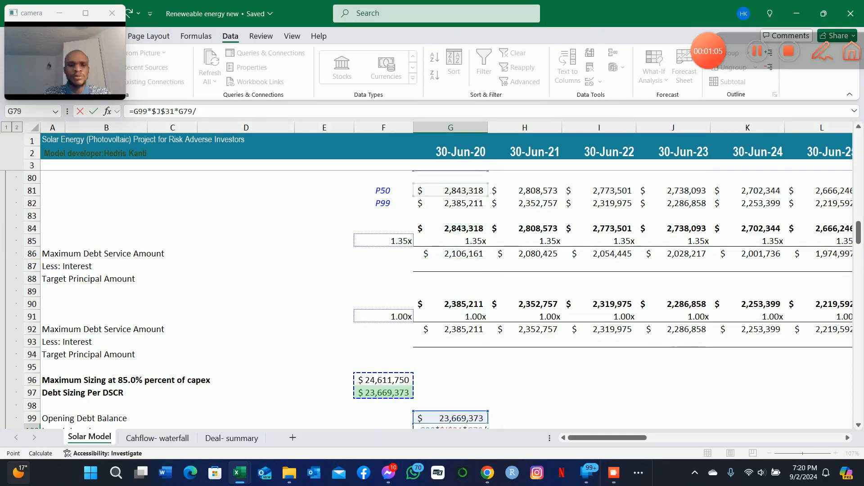
key(Down)
key(Down)
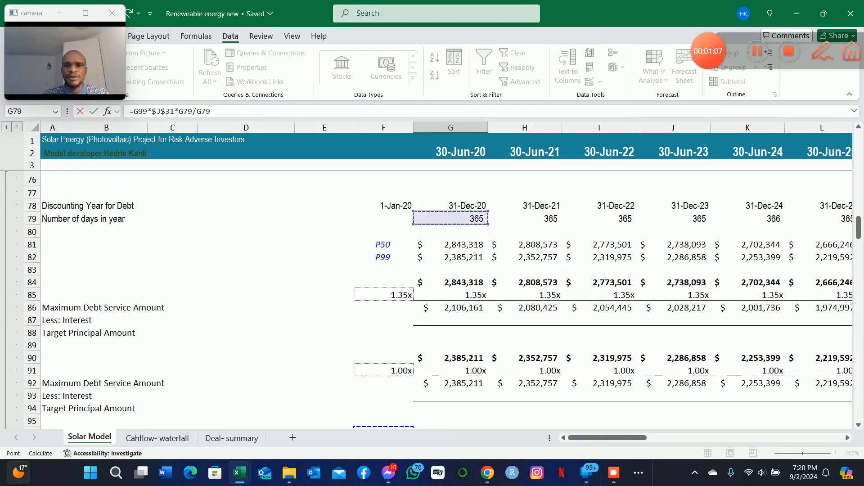
key(F4)
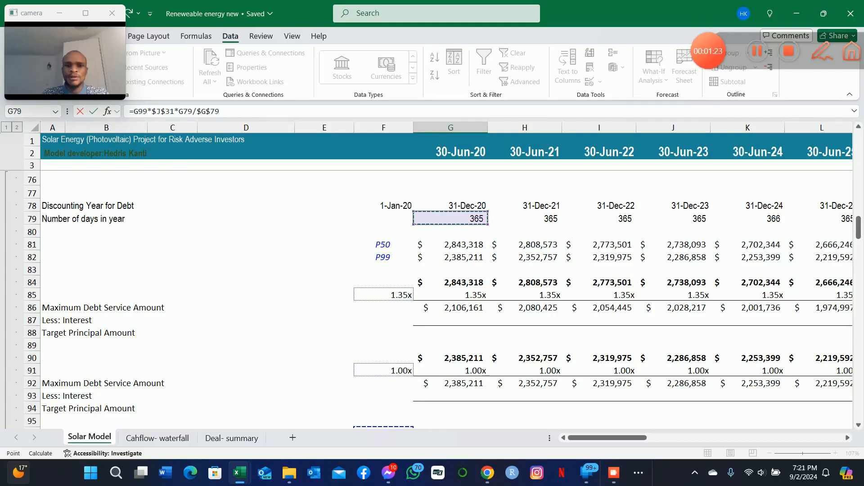
key(Return)
Step: Review the interest formula in G100 and the rows of the debt balance schedule beneath it
key(Down)
key(Down)
key(Down)
key(Down)
key(Up)
key(Up)
key(Up)
key(Up)
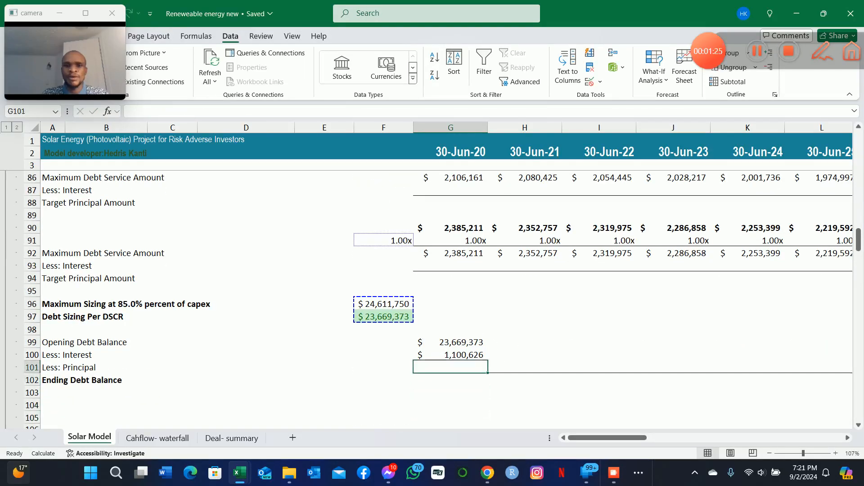
key(Up)
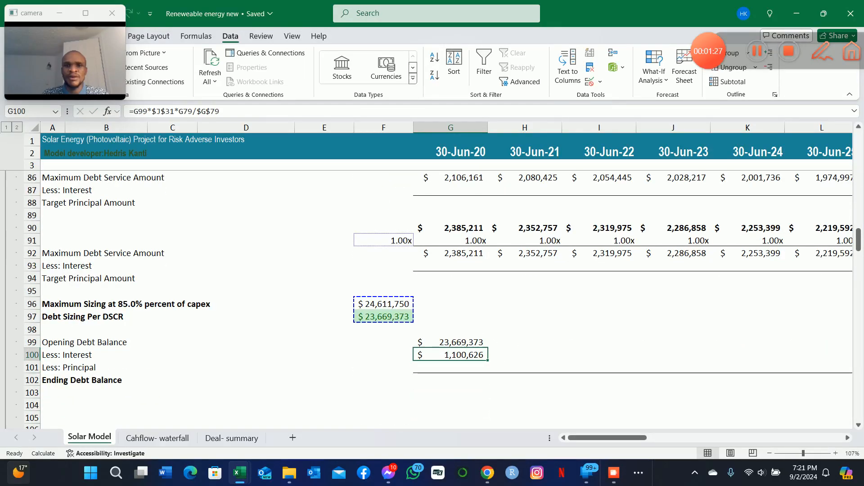
key(Down)
key(Down)
key(Left)
key(Up)
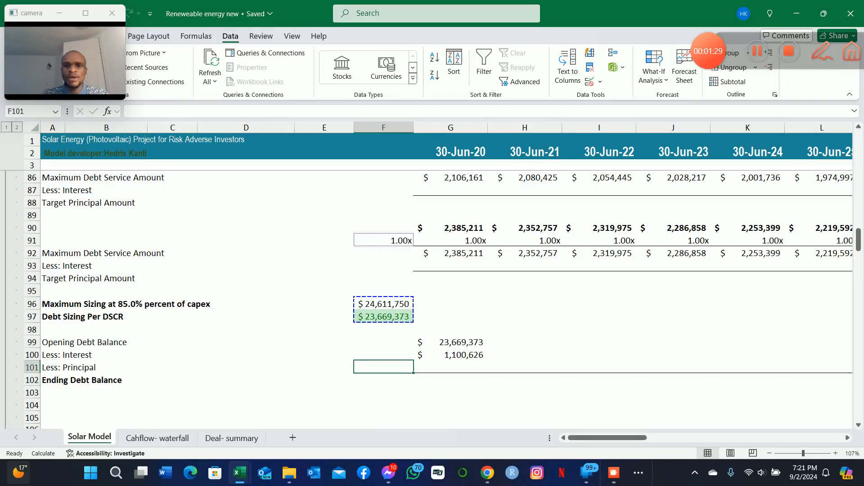
key(Right)
key(Up)
key(Up)
key(Up)
key(Up)
key(Up)
key(Up)
key(Up)
key(Down)
key(Down)
key(Down)
key(Down)
key(Down)
key(Down)
key(Down)
key(Left)
key(Left)
key(Left)
key(Left)
key(Right)
key(Right)
key(Right)
key(Right)
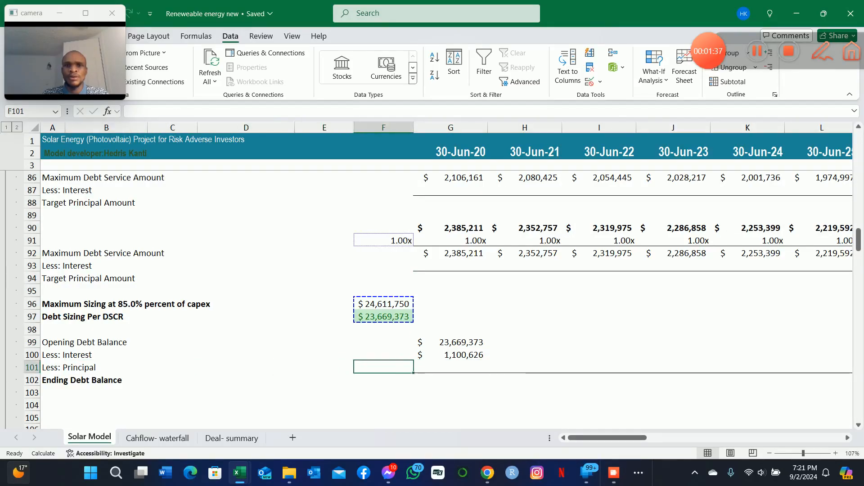
key(Right)
key(Left)
key(Left)
key(Left)
key(Left)
key(Left)
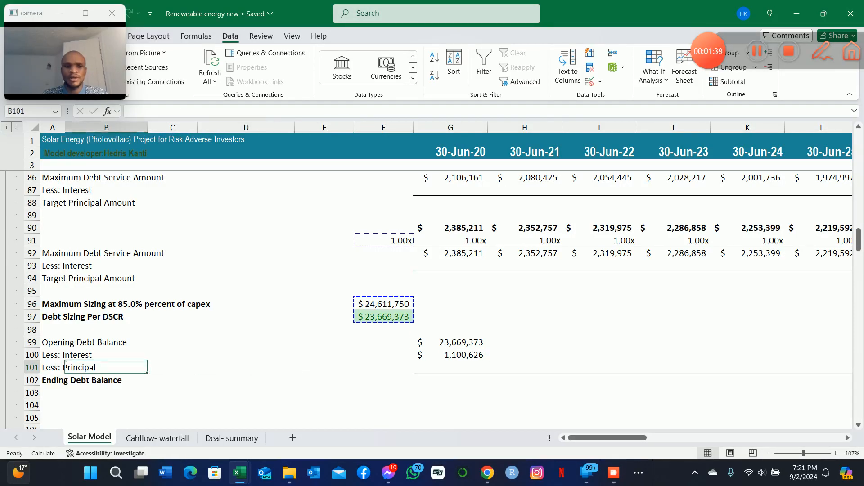
key(Right)
key(Right)
key(Right)
key(Right)
key(Right)
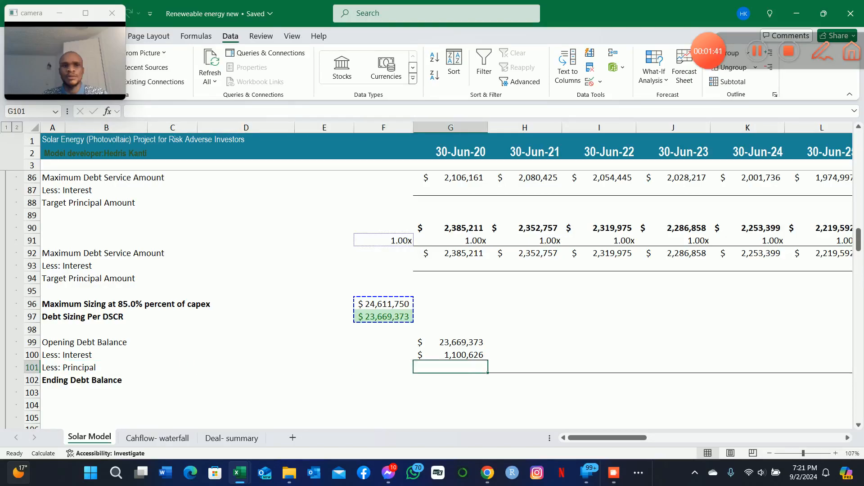
Step: Enter the interest deduction under the 1.35x coverage case in G87 as the negative of G100, using =-G100
key(Up)
key(Up)
key(Up)
key(Up)
key(Up)
key(Up)
key(Up)
key(Up)
key(Up)
key(Up)
key(Up)
key(Up)
key(Up)
key(Up)
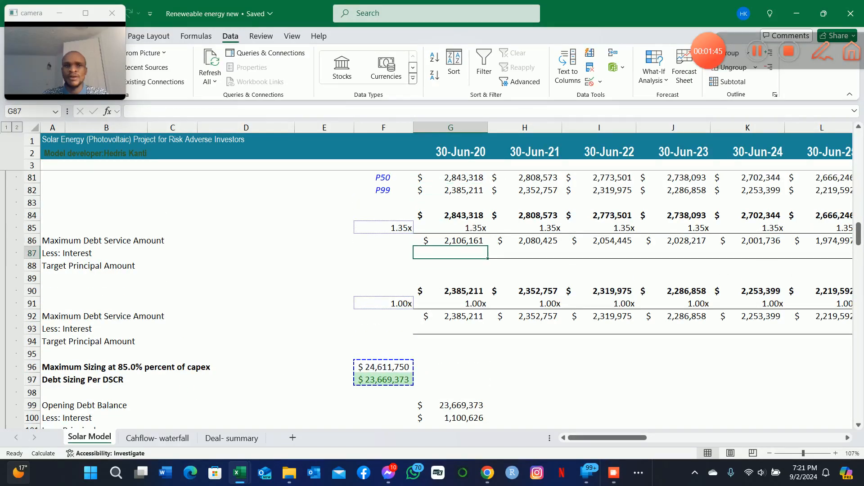
key(Left)
key(Left)
key(Left)
key(Left)
key(Left)
key(Left)
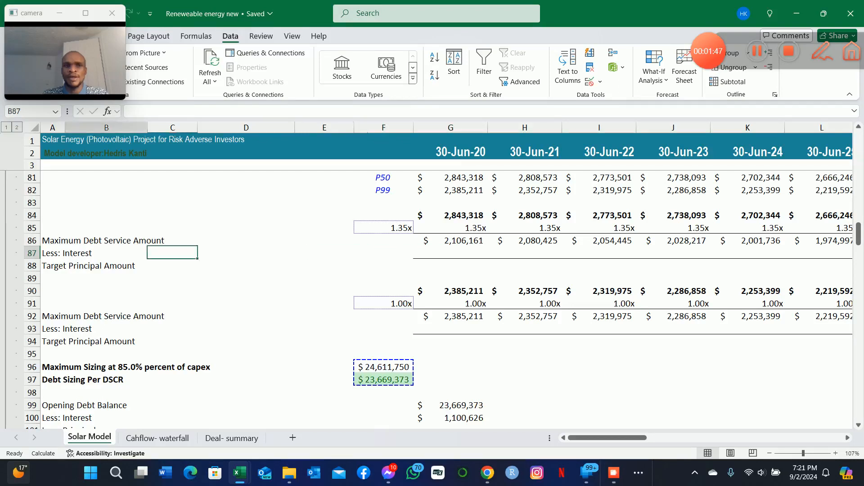
key(Right)
key(Right)
key(Right)
key(Right)
key(Right)
key(Right)
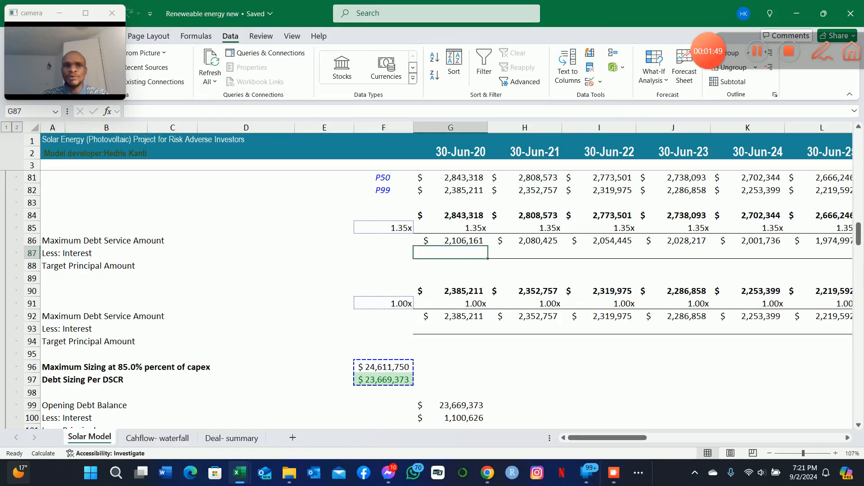
text(=-)
key(Down)
key(Down)
key(Down)
key(Down)
key(Down)
key(Down)
key(Down)
key(Down)
key(Down)
key(Down)
key(Down)
key(Down)
key(Down)
key(Down)
key(Down)
key(Down)
key(Down)
key(Down)
key(Down)
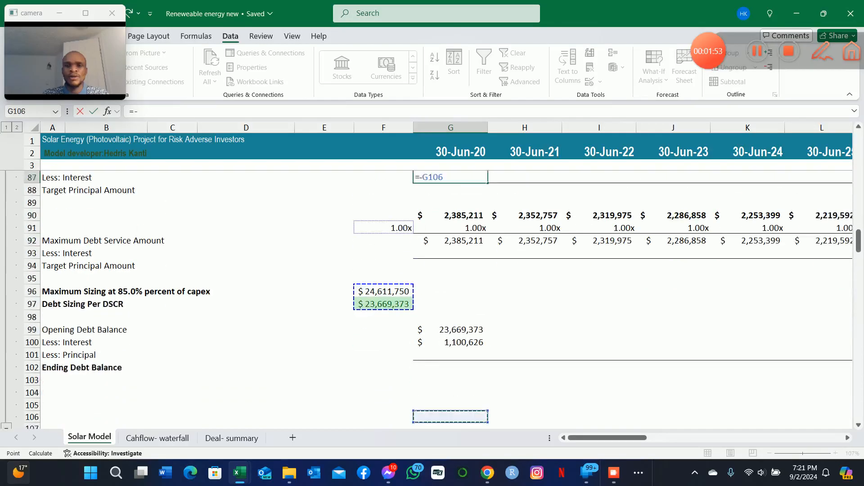
key(Up)
key(Up)
key(Up)
key(Up)
key(Up)
key(Up)
key(Return)
Step: Enter the interest deduction under the 1.00x coverage case in G93 as the negative of G100, using =-G100
key(Up)
key(Up)
key(Up)
key(Up)
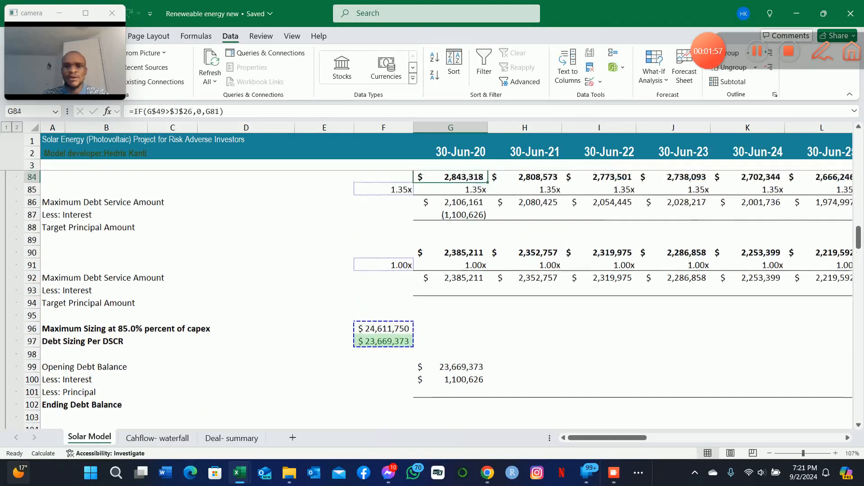
key(Down)
key(Down)
key(Down)
key(Down)
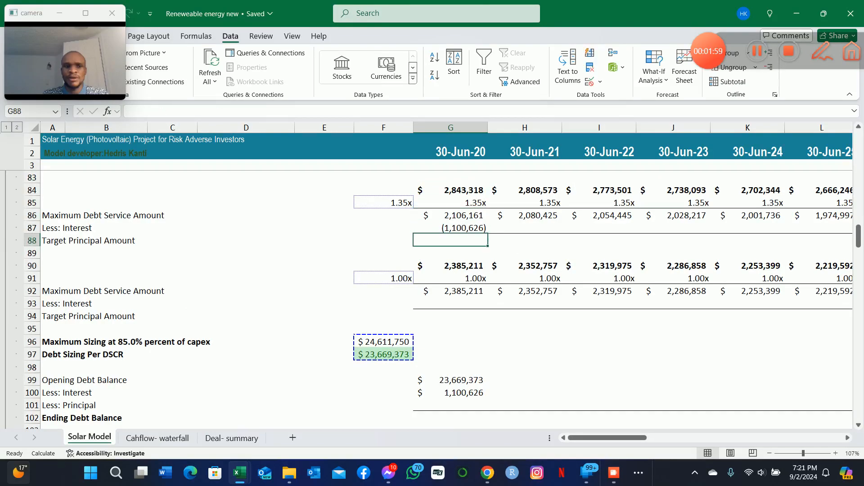
key(Down)
key(Down)
key(Down)
key(Down)
key(Down)
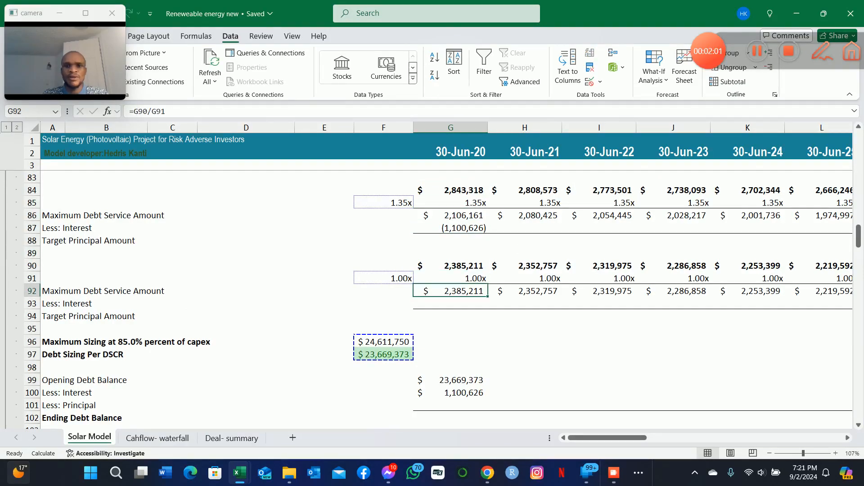
text(=-)
key(Down)
key(Down)
key(Down)
key(Down)
key(Down)
key(Down)
key(Down)
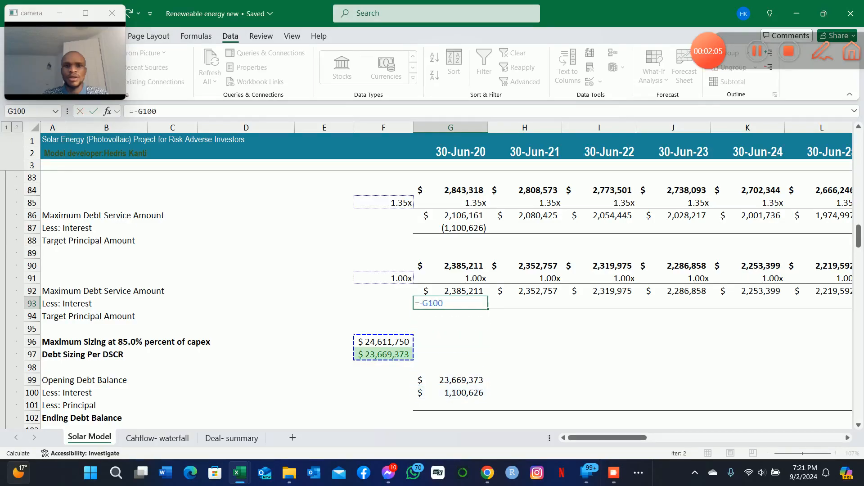
key(Return)
Step: Calculate the first-year target principal amount in G88 as the sum of G86:G87
key(Down)
key(Down)
key(Down)
key(Down)
key(Down)
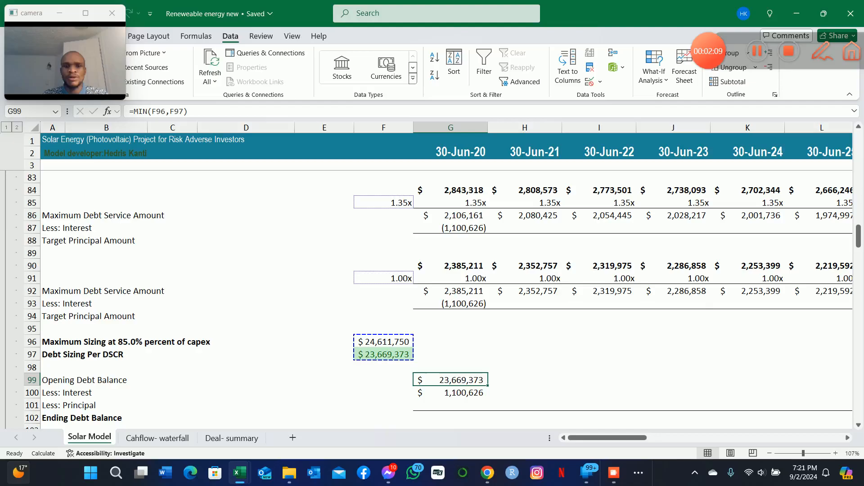
key(Up)
key(Up)
key(Up)
key(Up)
key(Up)
key(Up)
key(Up)
key(Up)
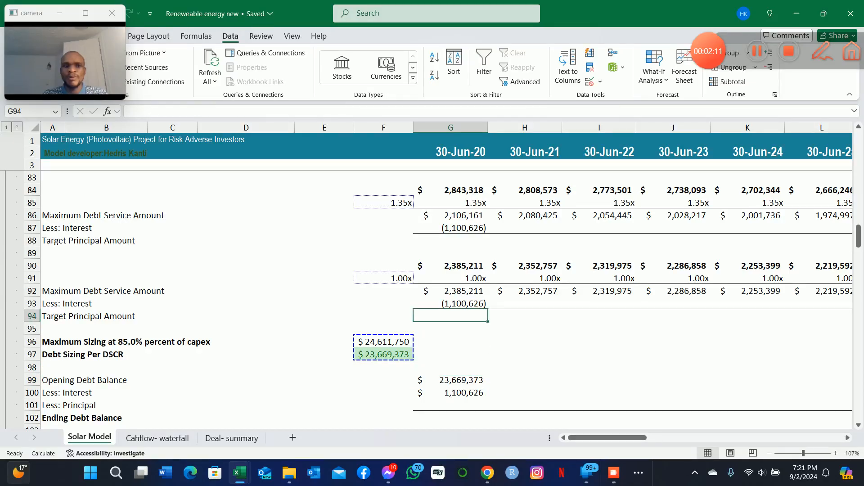
key(Up)
key(Up)
key(Up)
key(Up)
key(Down)
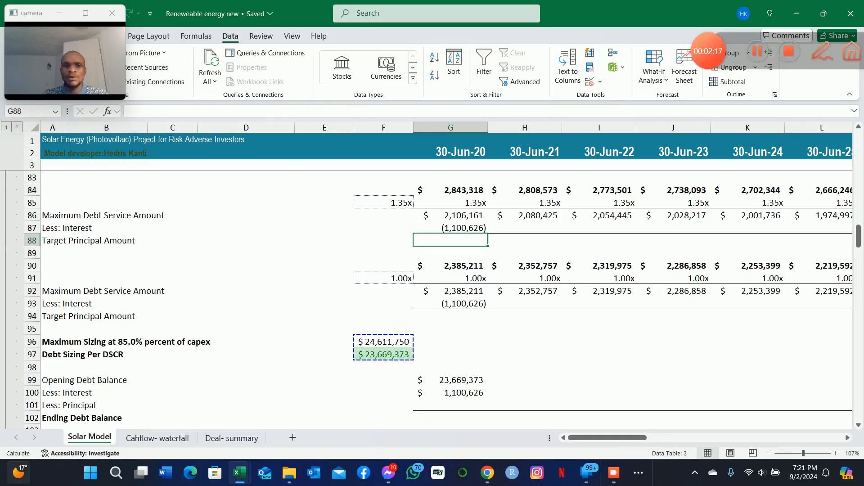
key(alt+equal)
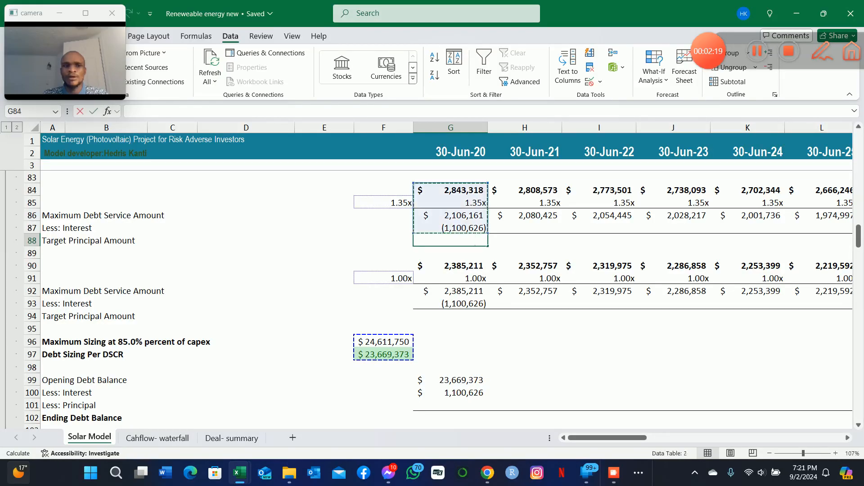
key(Escape)
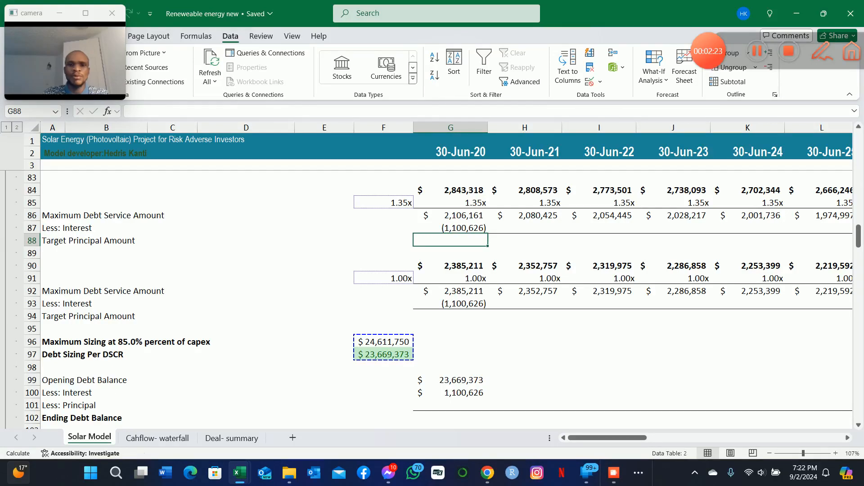
text(=sum()
key(Up)
key(Up)
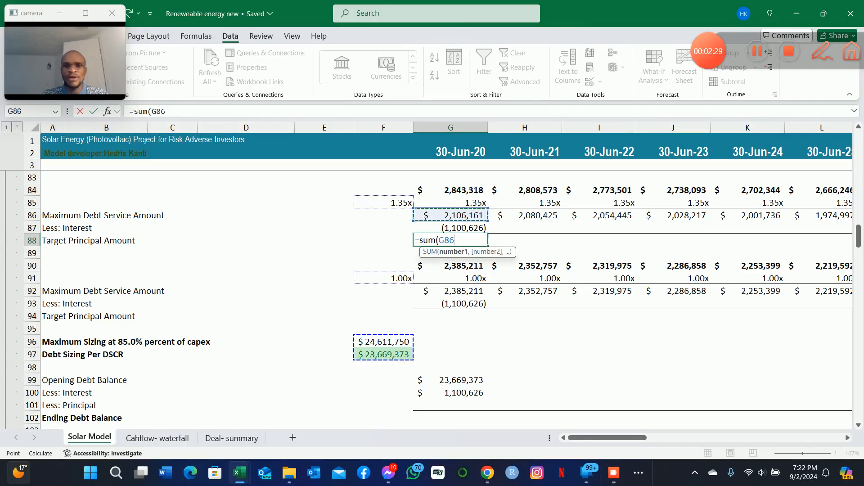
key(shift+Down)
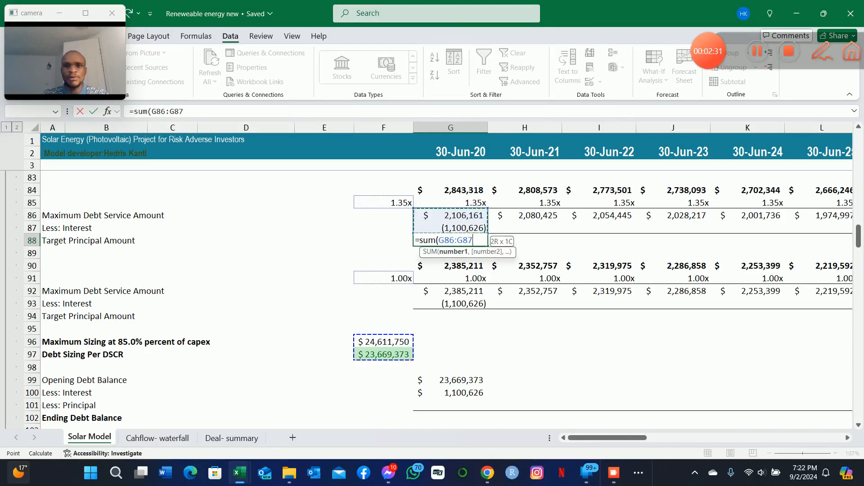
key(Return)
Step: Fill the interest and target principal formulas in G87:G88 across all years through column AJ
key(Down)
key(Up)
key(Up)
key(Up)
key(shift+Down)
key(shift+Right)
key(shift+Right)
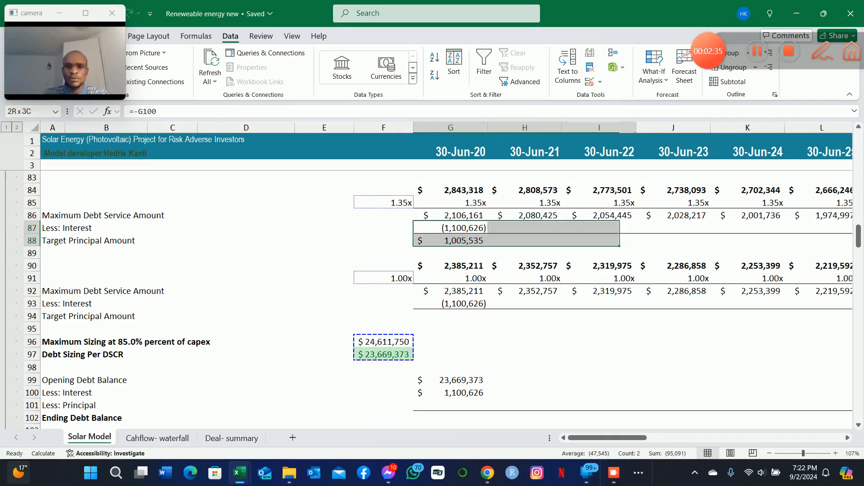
key(shift+Right)
key(shift+Right)
key(shift+Right)
key(shift+Right)
key(shift+Right)
key(shift+Right)
key(shift+Right)
key(shift+Right)
key(shift+Right)
key(shift+Right)
key(shift+Right)
key(shift+Right)
key(shift+Right)
key(shift+Right)
key(shift+Right)
key(shift+Right)
key(shift+Right)
key(shift+Right)
key(shift+Right)
key(shift+Right)
key(shift+Right)
key(shift+Right)
key(shift+Right)
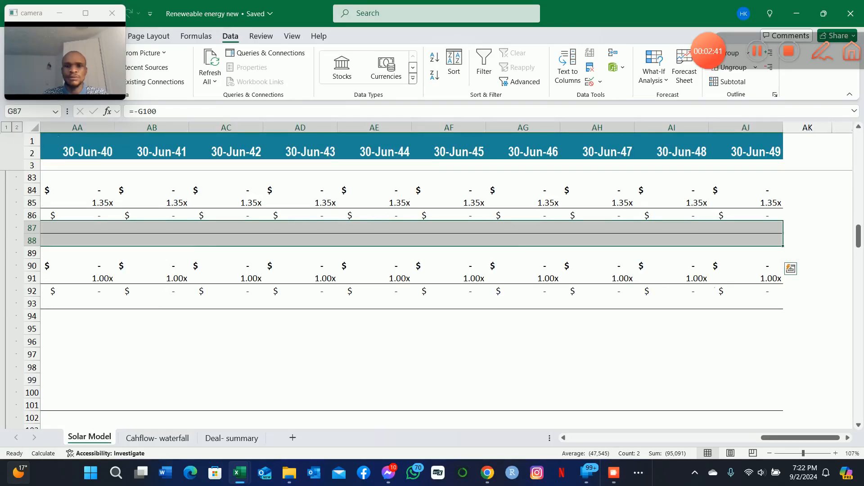
Step: Calculate the first-year target principal amount of the 1.00x case in G94 as the sum of G92:G93
key(Home)
key(Down)
key(Down)
key(Down)
key(Right)
key(Right)
key(Right)
key(Right)
key(Right)
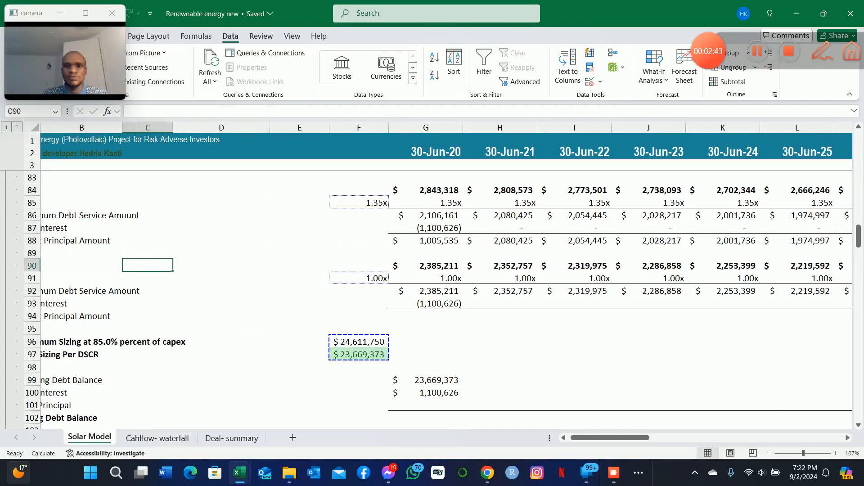
key(Down)
key(Down)
key(Down)
key(Down)
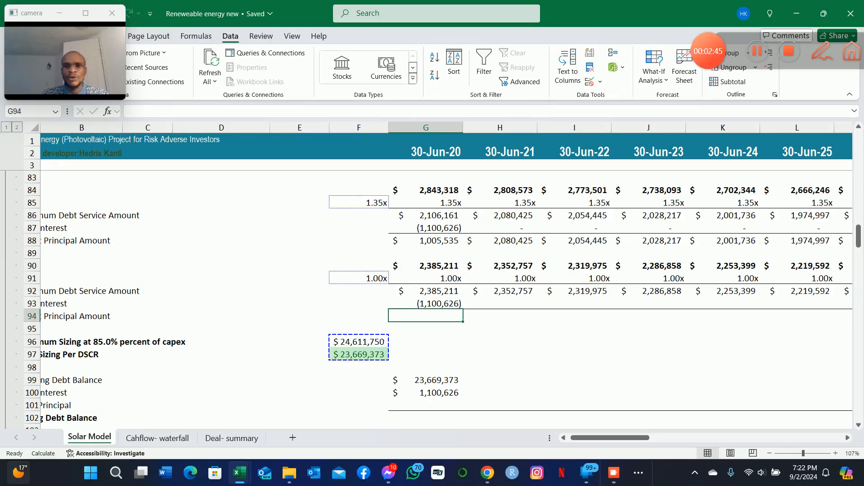
key(Left)
key(Left)
key(Left)
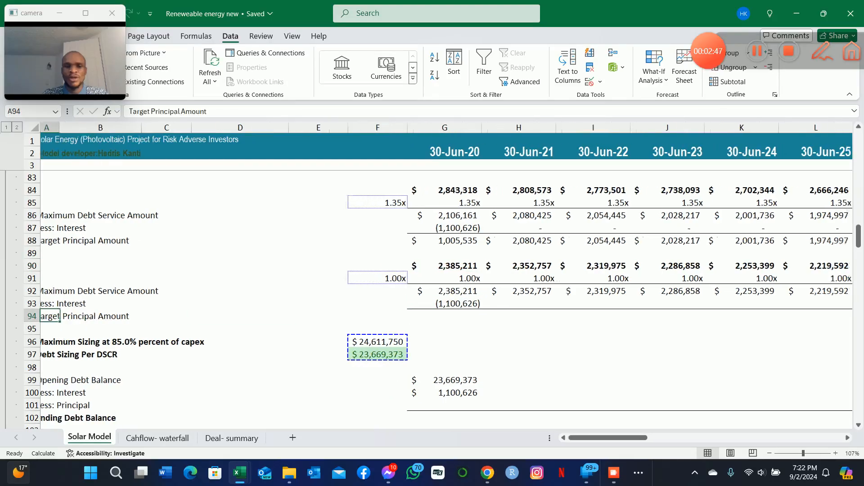
key(Right)
key(Right)
key(Right)
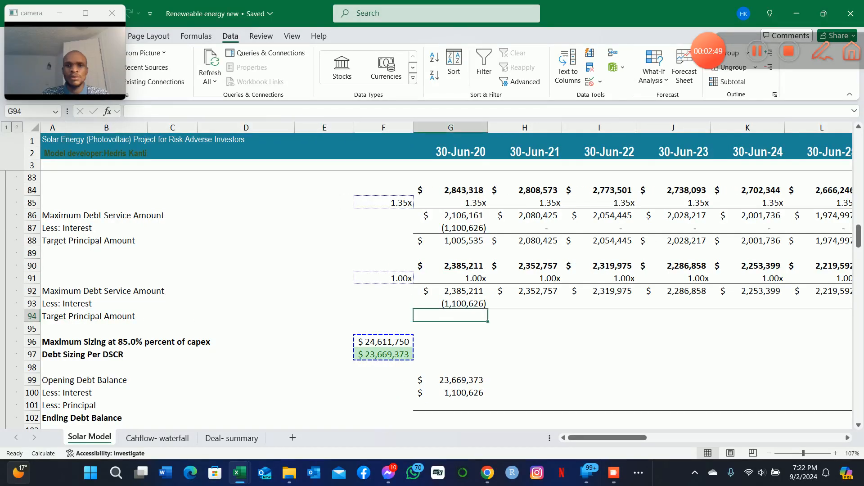
text(=sum()
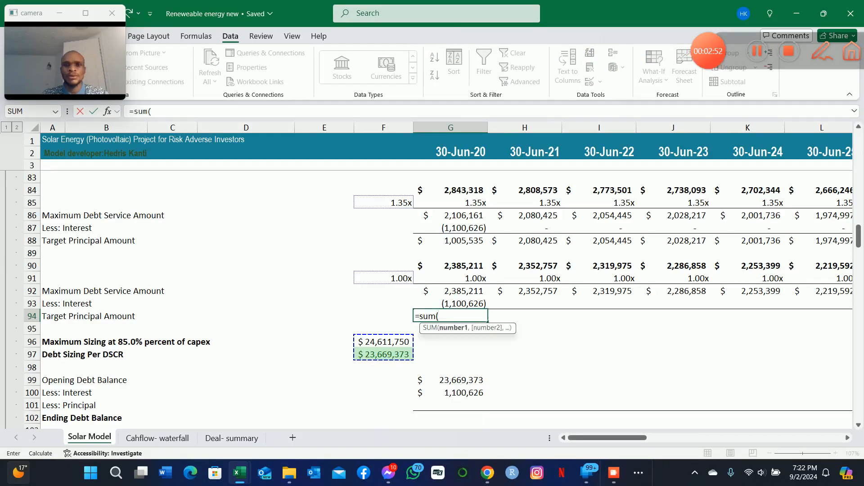
key(Up)
key(shift+Up)
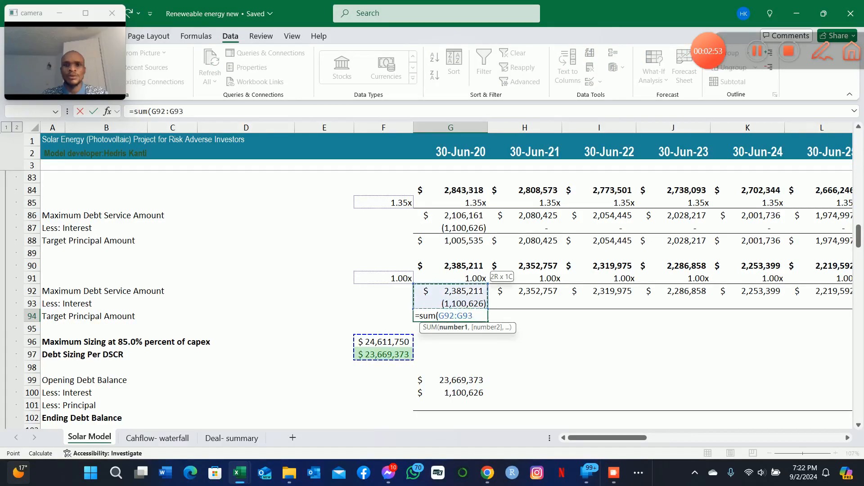
key(Return)
Step: Fill the 1.00x case interest and target principal formulas in G93:G94 across all years through column AJ
key(Up)
key(Up)
key(shift+Down)
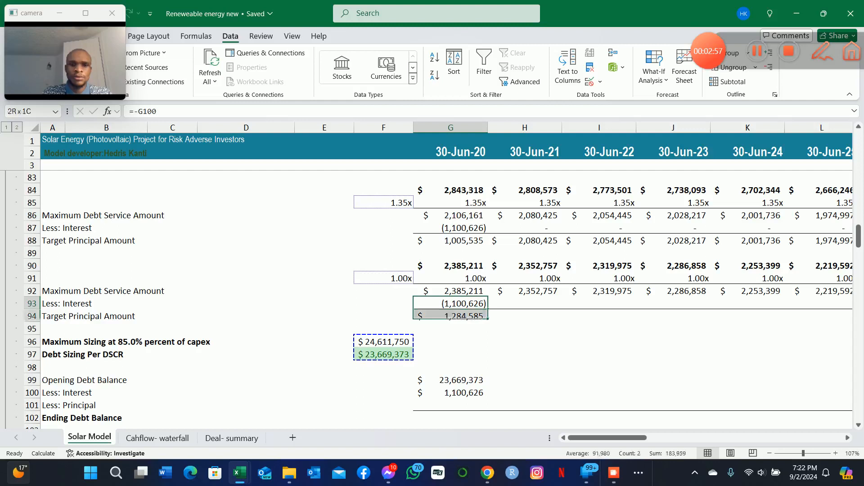
key(shift+Right)
key(shift+Right)
key(shift+Right)
key(shift+Right)
key(shift+Right)
key(shift+Right)
key(shift+Right)
key(shift+Right)
key(shift+Right)
key(shift+Right)
key(shift+Right)
key(shift+Right)
key(shift+Right)
key(shift+Right)
key(shift+Right)
key(shift+Right)
key(shift+Right)
key(shift+Right)
key(shift+Right)
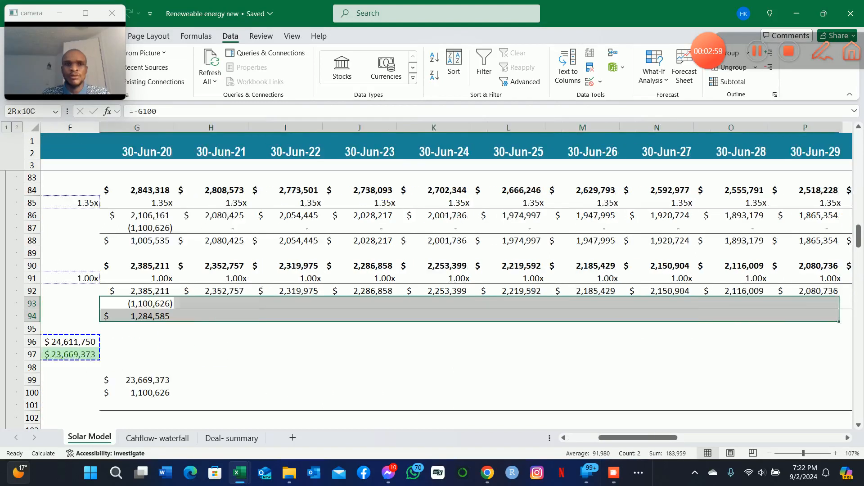
key(shift+Right)
key(shift+Right)
key(shift+Right)
key(shift+Right)
key(shift+Right)
key(shift+Right)
key(shift+Right)
key(shift+Right)
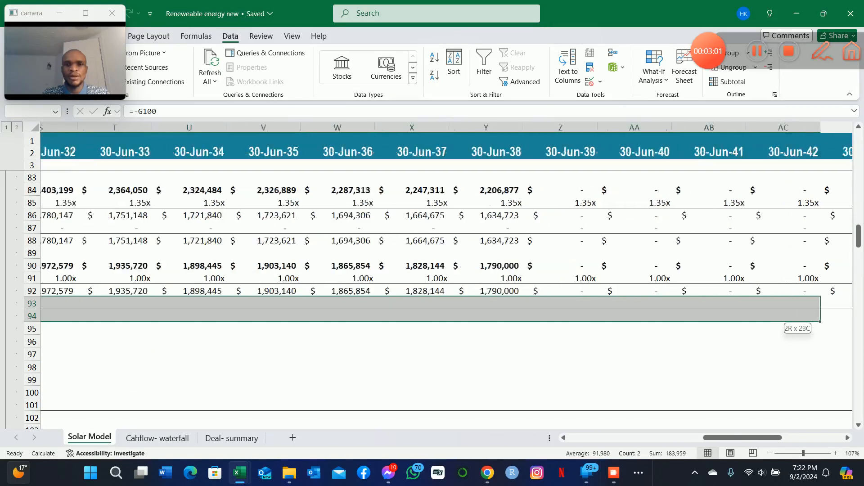
key(shift+Right)
key(shift+Right)
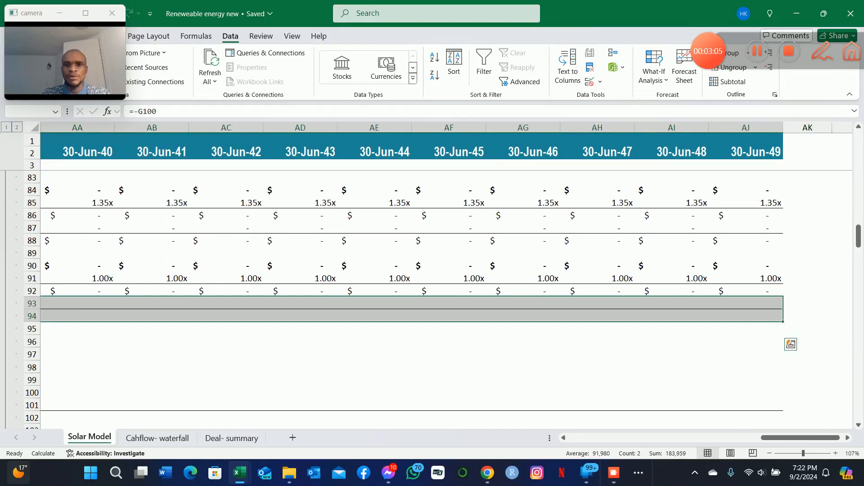
Step: Review the first-year opening balance, interest and principal rows of the debt schedule in G99:G101
key(Home)
key(Down)
key(Down)
key(Down)
key(Down)
key(Down)
key(Down)
key(Down)
key(Right)
key(Right)
key(Right)
key(Right)
key(Right)
key(Right)
key(Down)
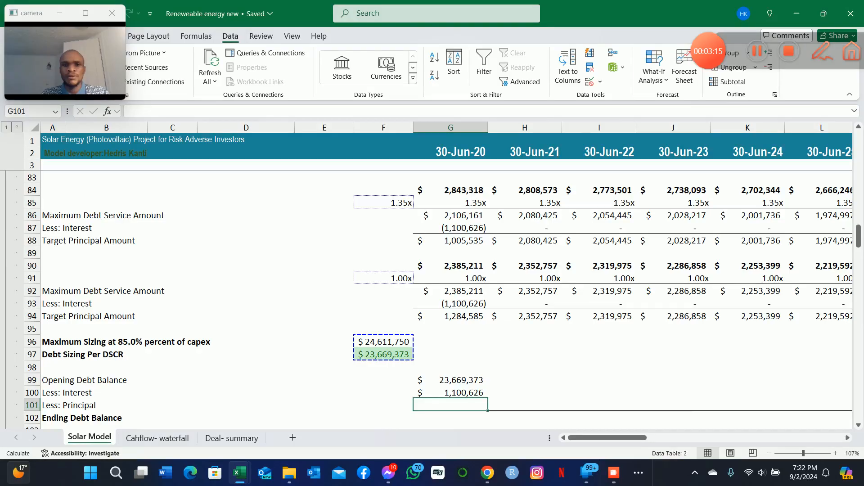
key(Down)
key(Up)
key(Up)
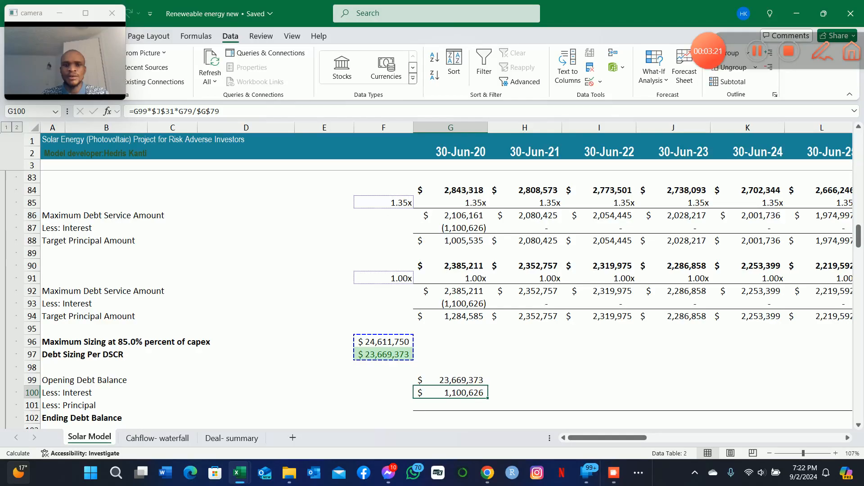
key(Down)
key(Down)
key(Up)
key(Up)
key(Up)
key(Up)
key(Up)
key(Up)
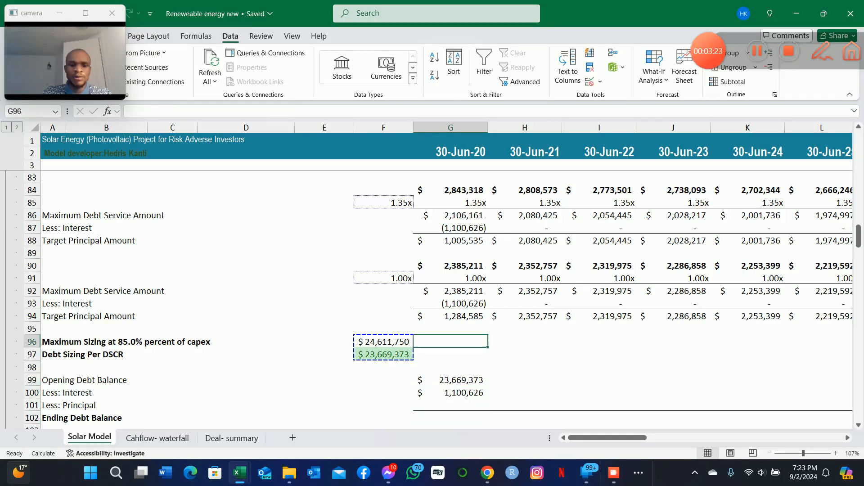
key(Down)
key(Down)
key(Down)
key(Down)
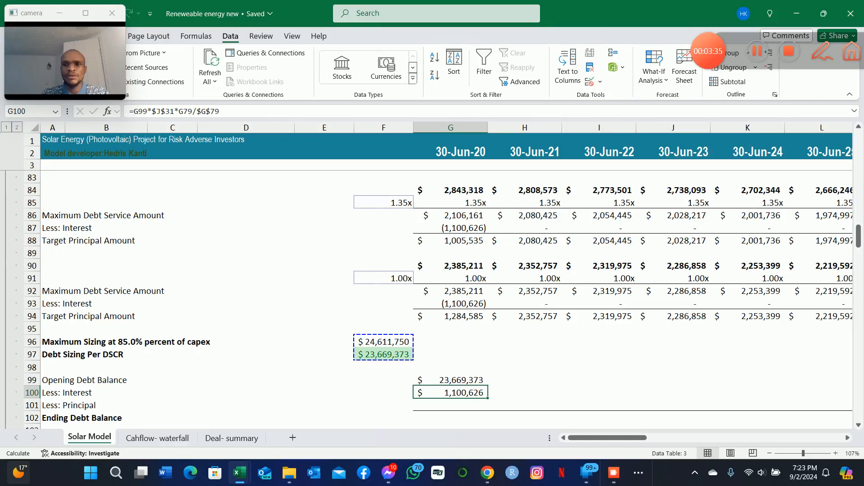
key(Down)
key(Up)
key(Up)
key(Up)
key(Up)
key(Up)
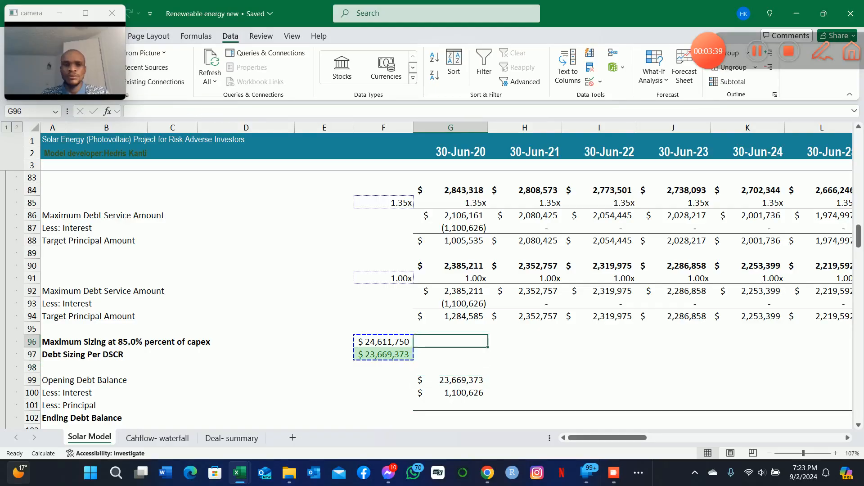
key(Left)
key(Down)
key(Down)
key(Down)
key(Right)
key(Down)
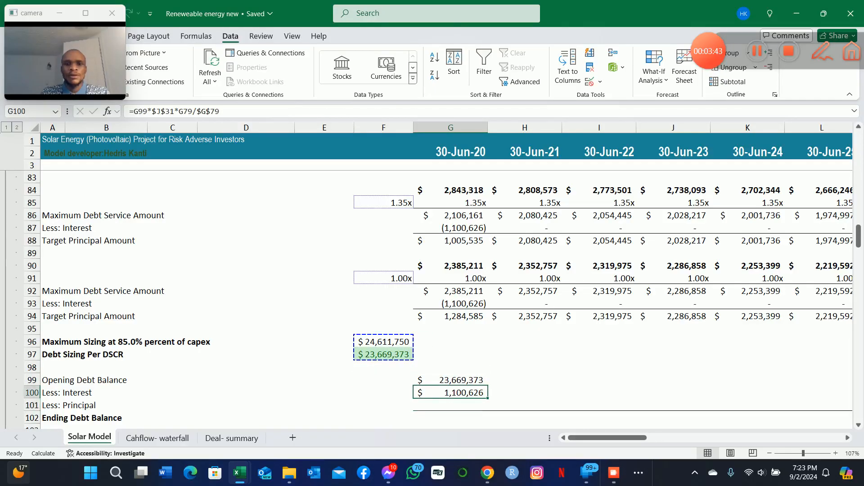
key(Down)
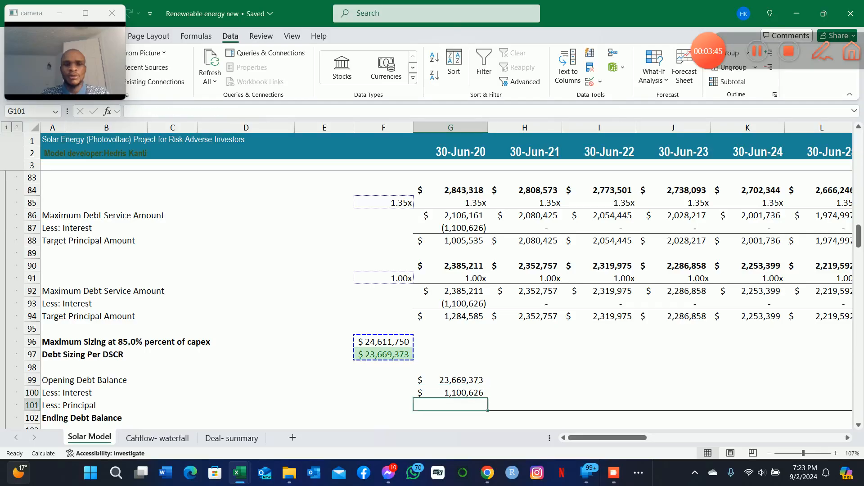
Step: Examine the capex-based maximum sizing and DSCR debt sizing formulas in F96:F97 alongside the opening balance and target principal formulas
key(Left)
key(Right)
key(Up)
key(Up)
key(Up)
key(Up)
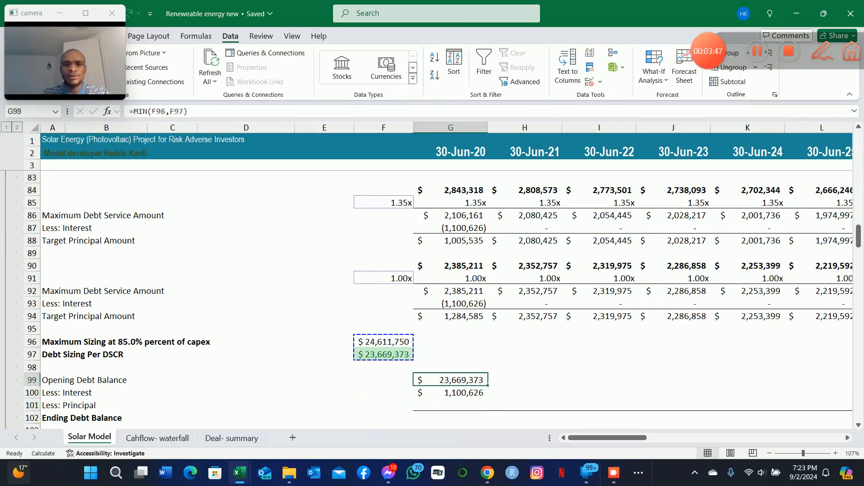
key(Left)
key(Up)
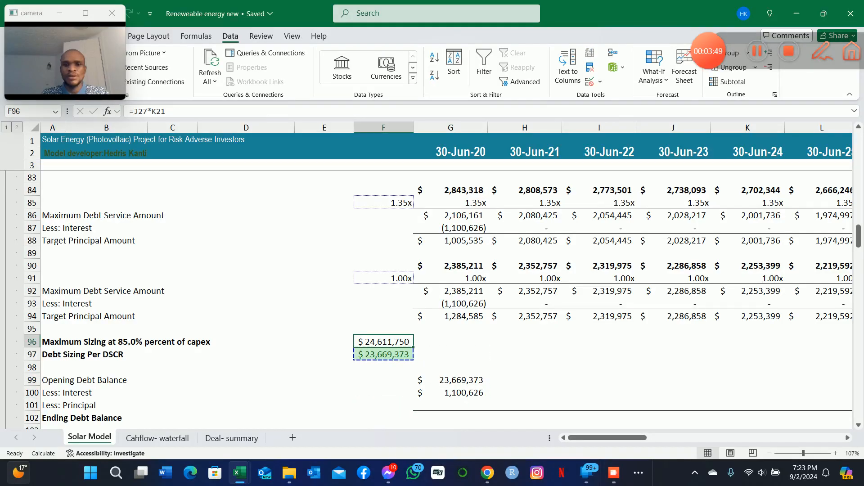
key(Down)
key(shift+Up)
key(ctrl+c)
key(Right)
key(Up)
key(Up)
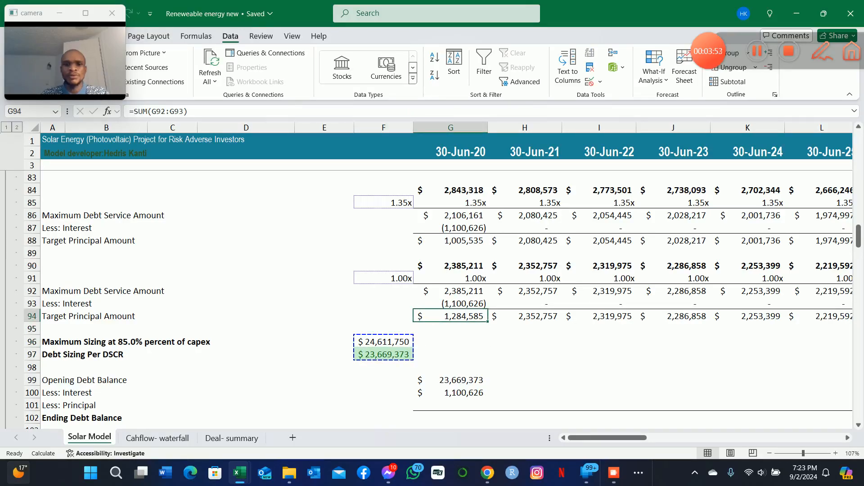
key(Down)
key(Up)
key(Down)
key(Down)
key(Down)
key(Left)
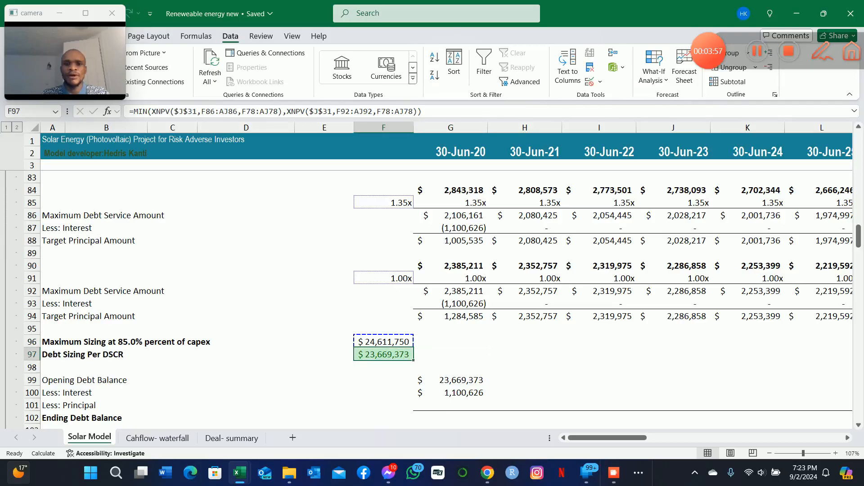
key(Right)
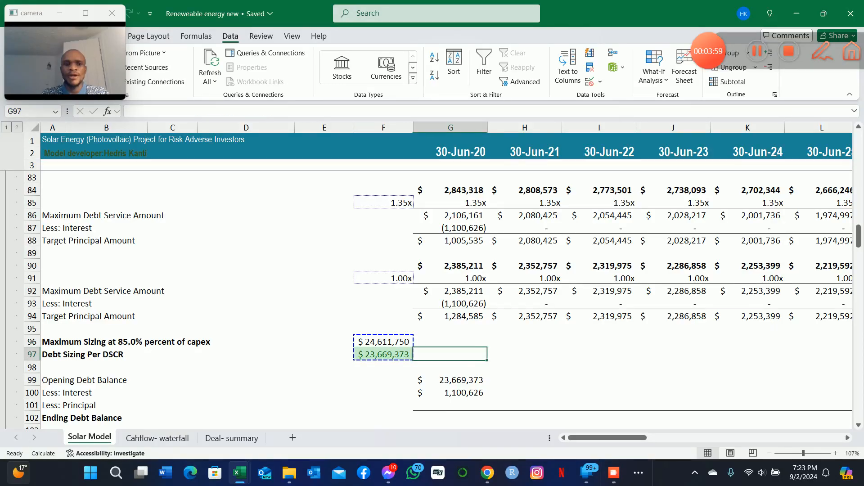
key(Up)
key(Up)
key(Up)
key(Down)
key(Down)
key(Left)
key(Down)
key(Up)
key(Down)
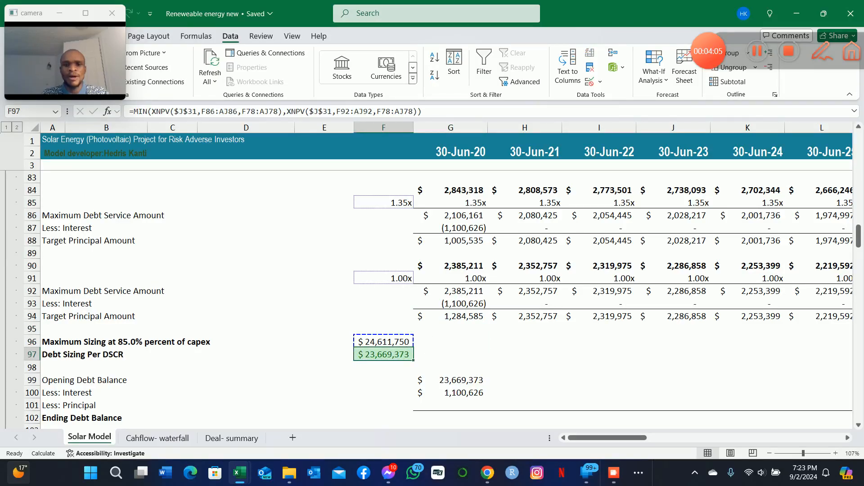
key(ctrl+c)
key(Up)
key(Up)
key(Down)
key(ctrl+c)
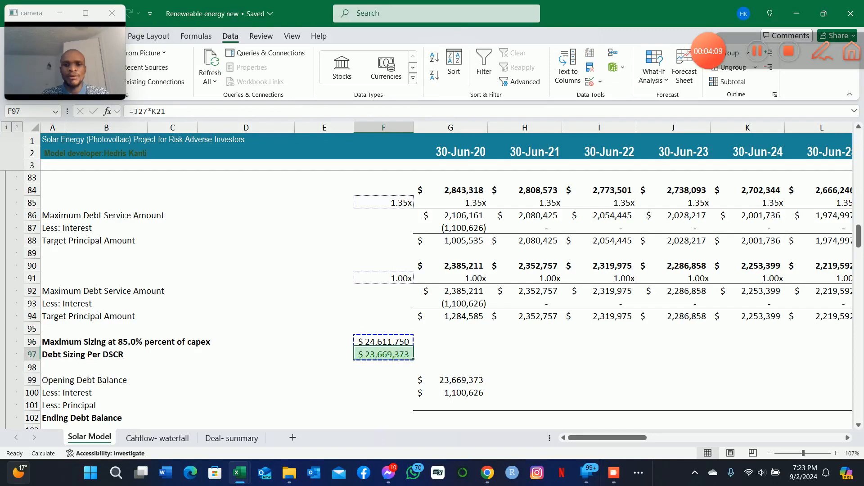
key(Down)
key(Down)
key(Up)
key(Up)
key(Up)
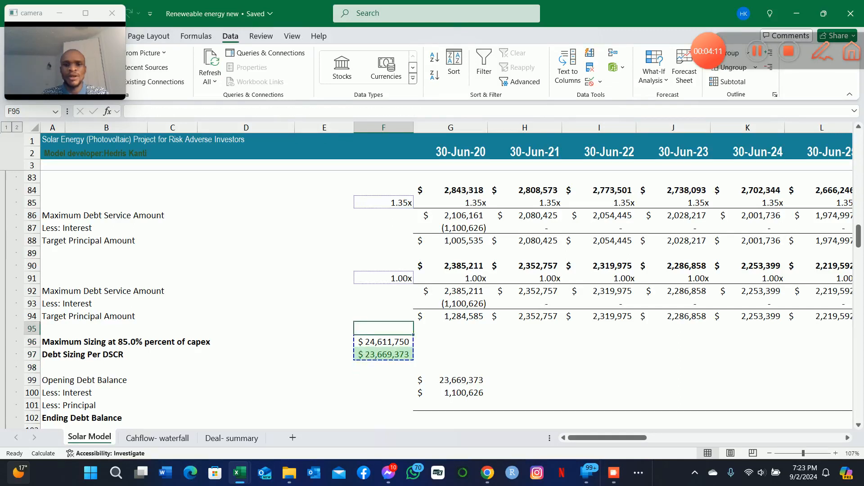
key(Down)
key(Down)
key(Down)
key(Down)
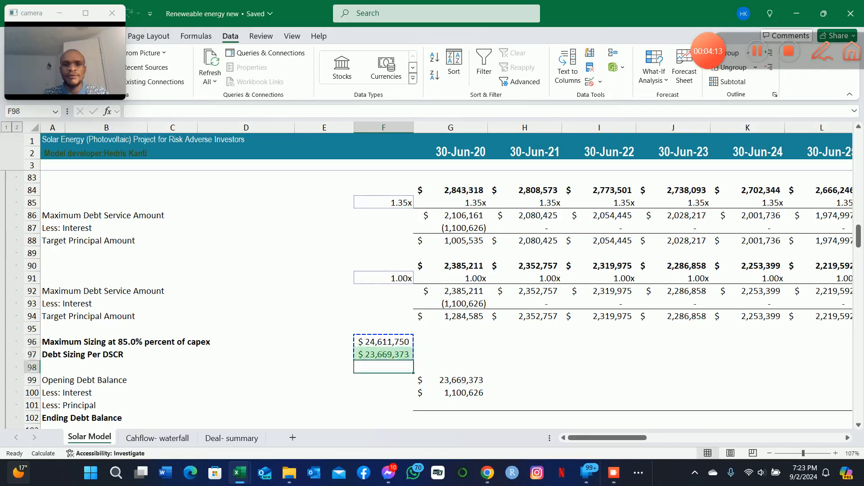
Step: Check the first-year opening balance and interest cells against the empty principal cell, ending on G101
key(Down)
key(Right)
key(Down)
key(Up)
key(Up)
key(Down)
key(Down)
key(Up)
key(Down)
key(Down)
key(Up)
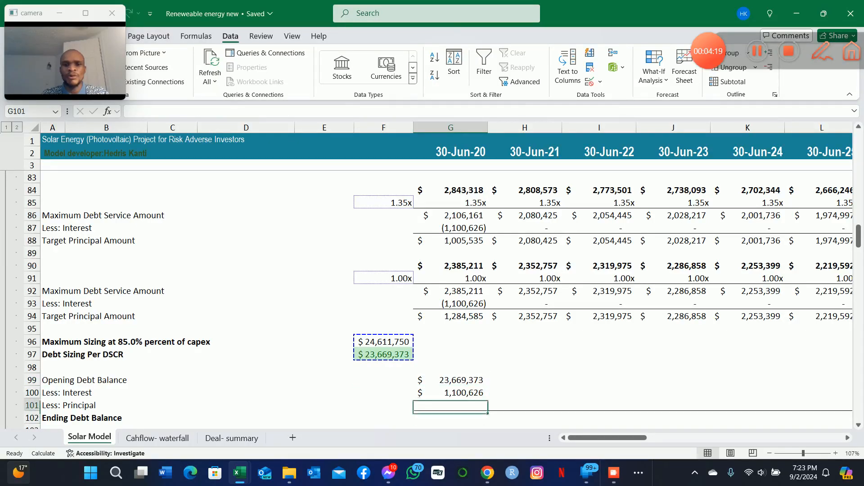
key(Up)
key(Down)
key(Down)
key(Up)
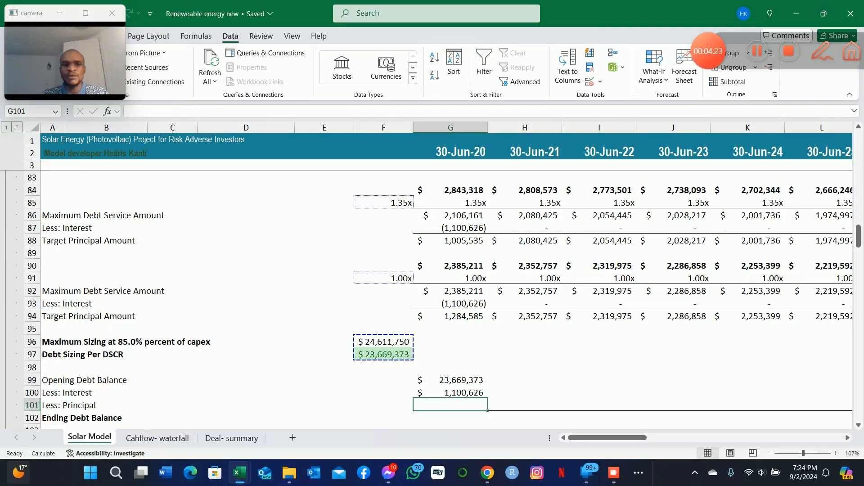